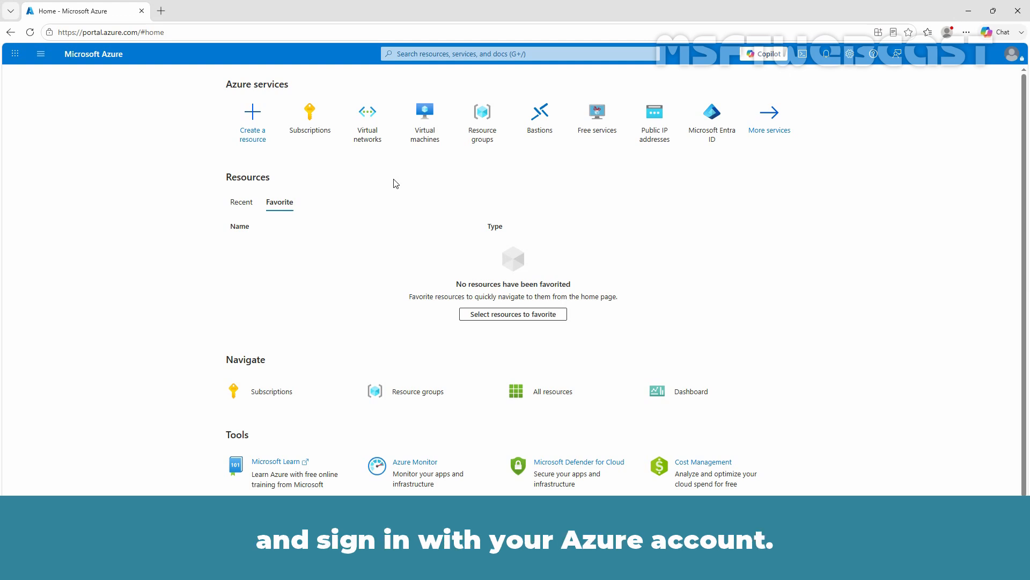
Find the network security groups service through the portal search and start creating a new network security group.
click(424, 54)
text(network se)
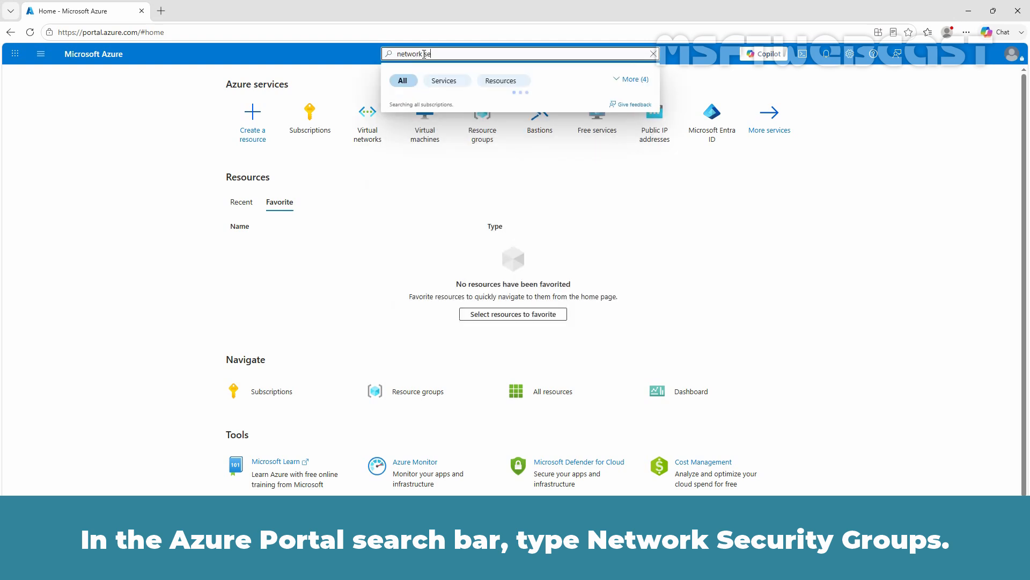
text(curity groups)
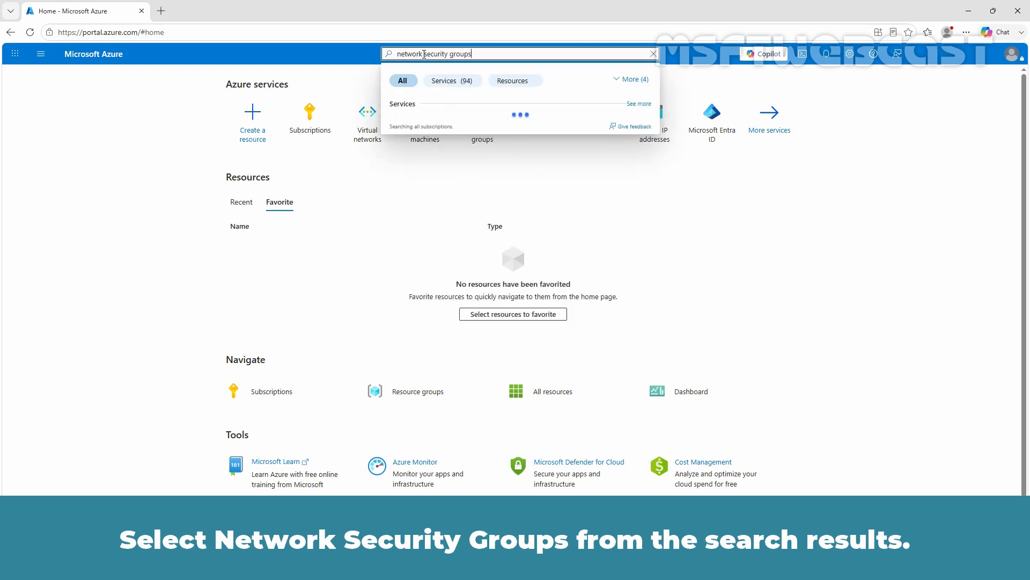
click(422, 126)
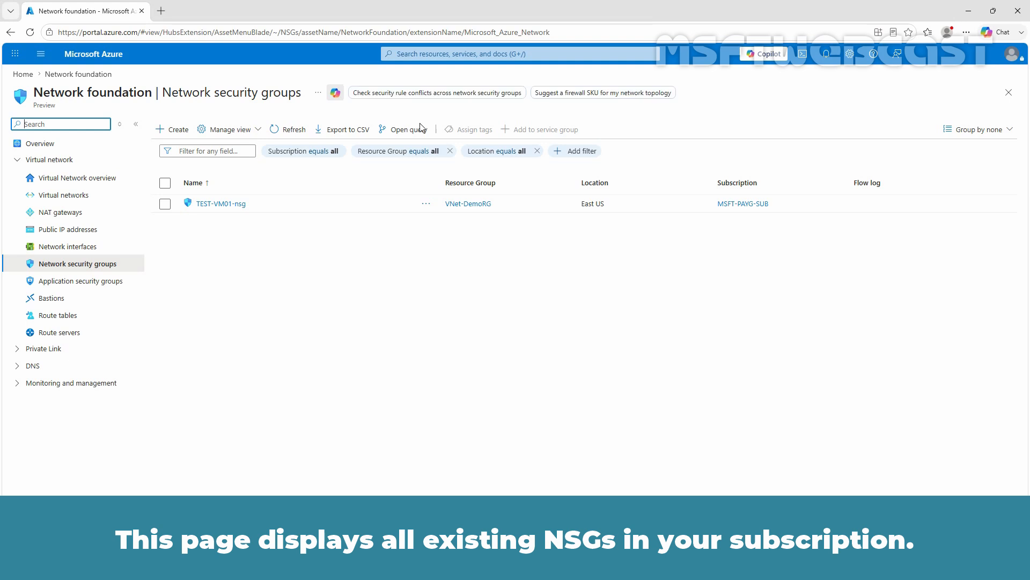
click(175, 131)
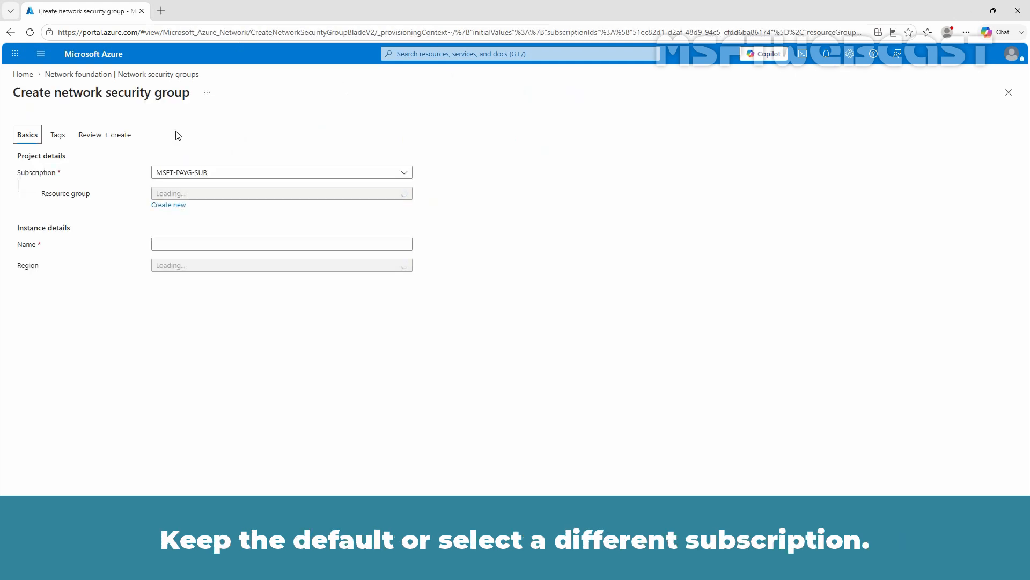
Keep the MSFT-PAYG-SUB subscription and choose VNet-DemoRG as the resource group for the new network security group.
click(211, 172)
click(194, 211)
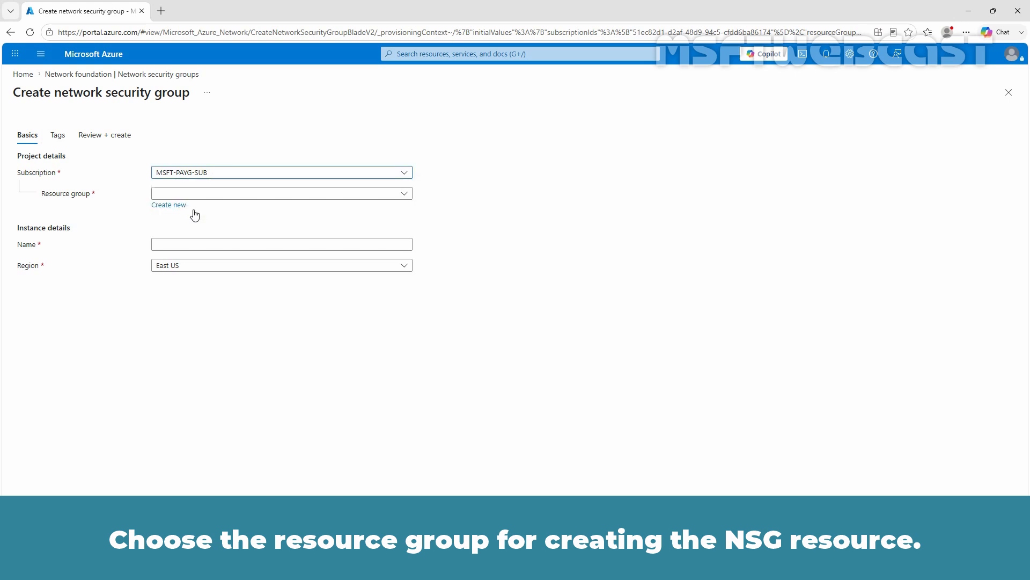
click(321, 194)
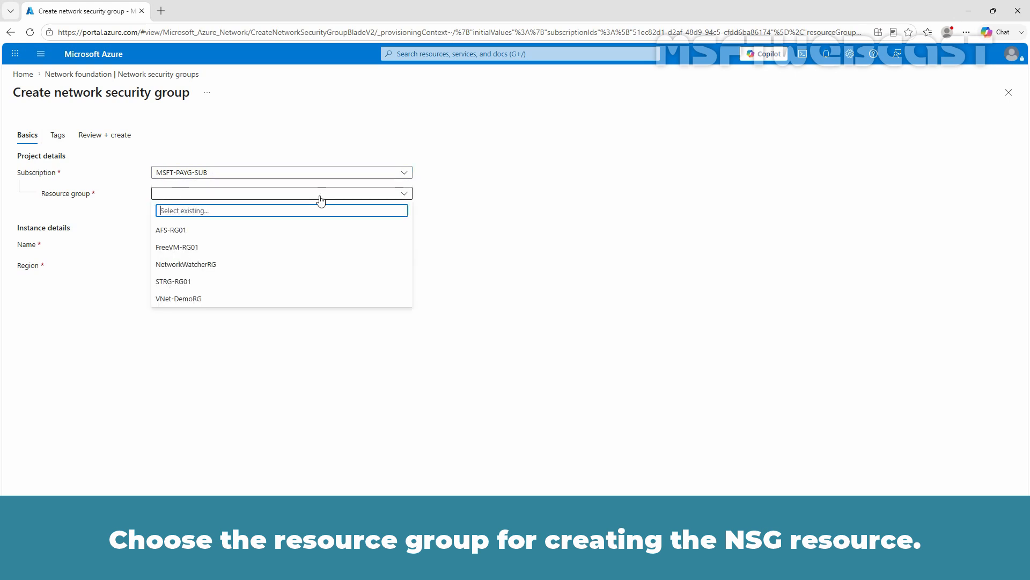
click(197, 300)
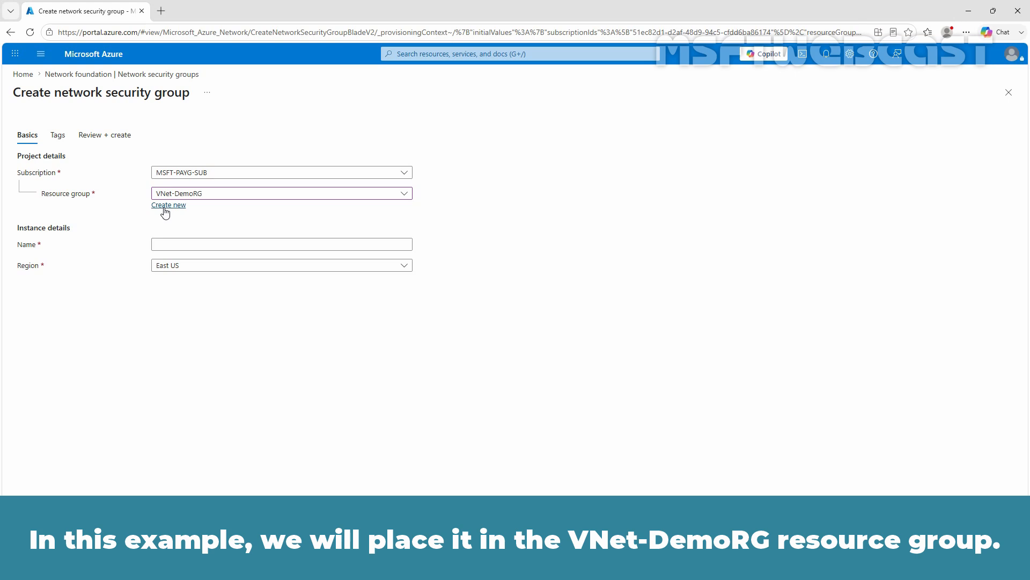
Name the network security group Test-NSG01 and keep East US as its region.
click(171, 244)
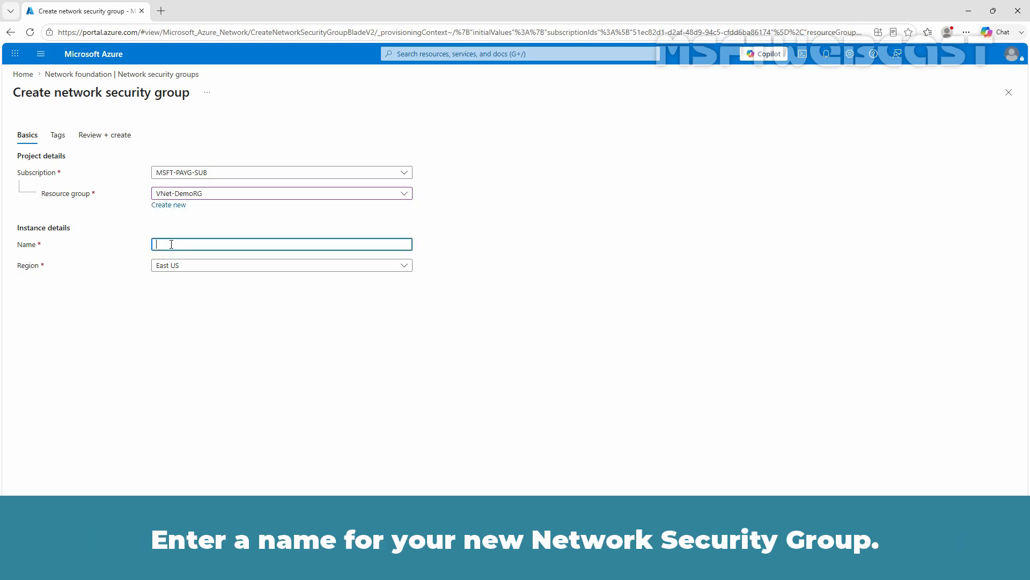
text(Test)
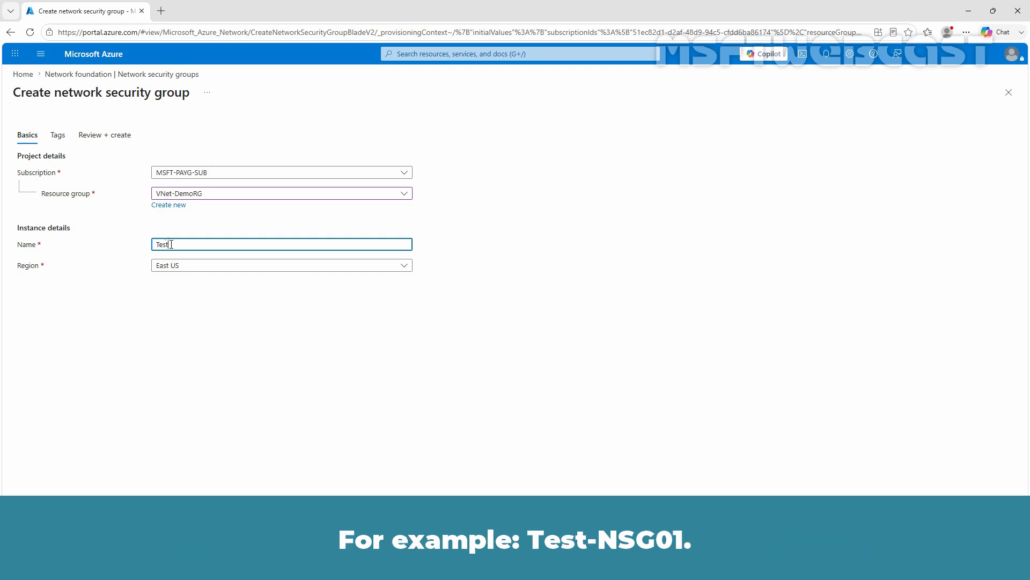
text(-NSG01)
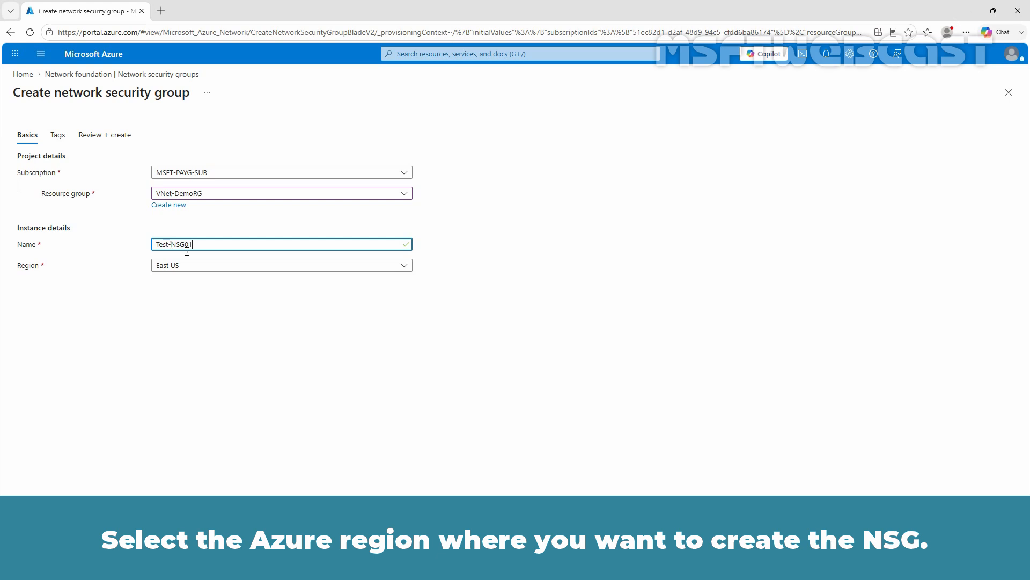
click(209, 267)
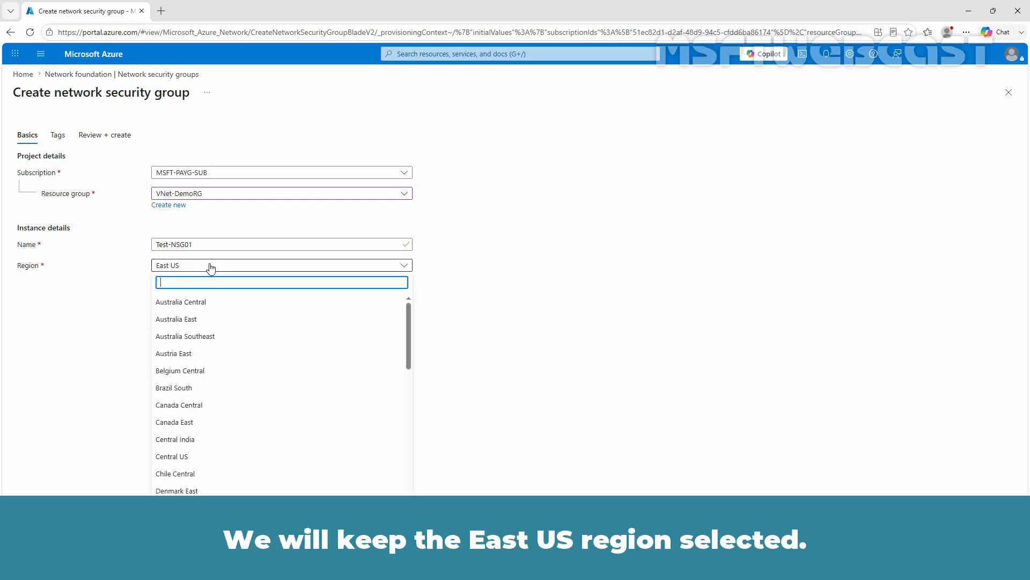
click(211, 268)
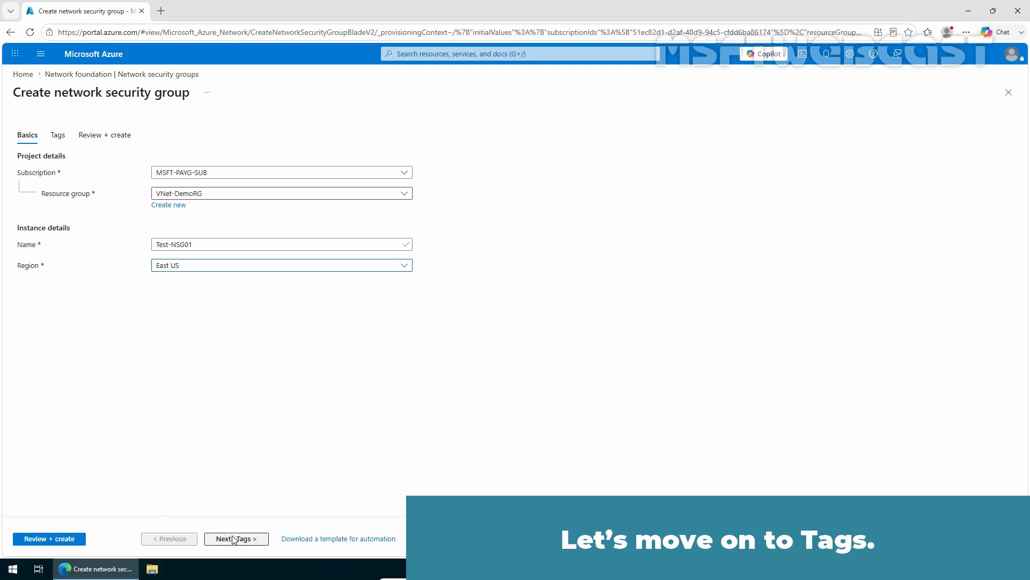
Add the tag ENV with value TEST, review the configuration and create the network security group.
click(233, 538)
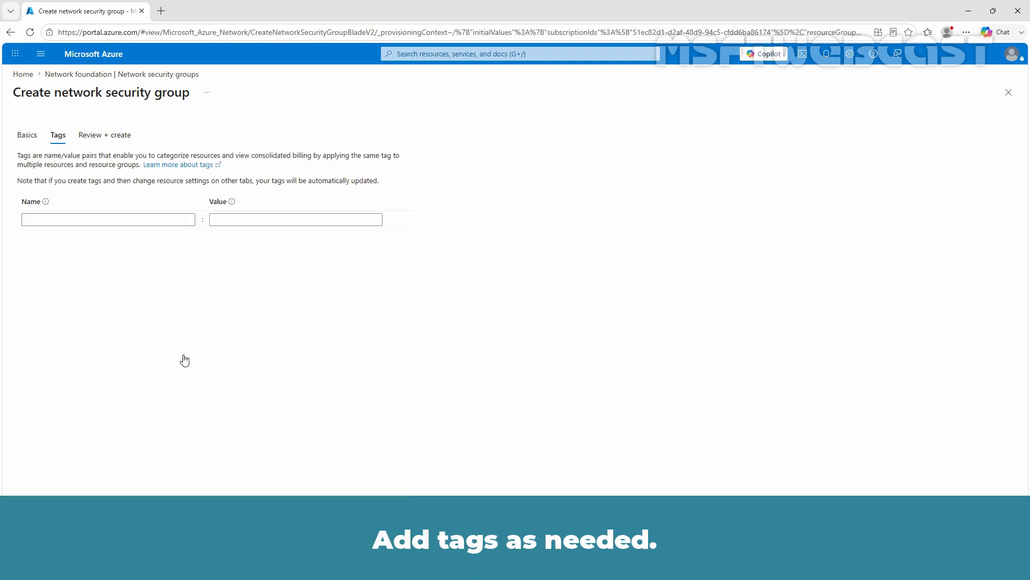
click(123, 221)
text(ENV)
key(Tab)
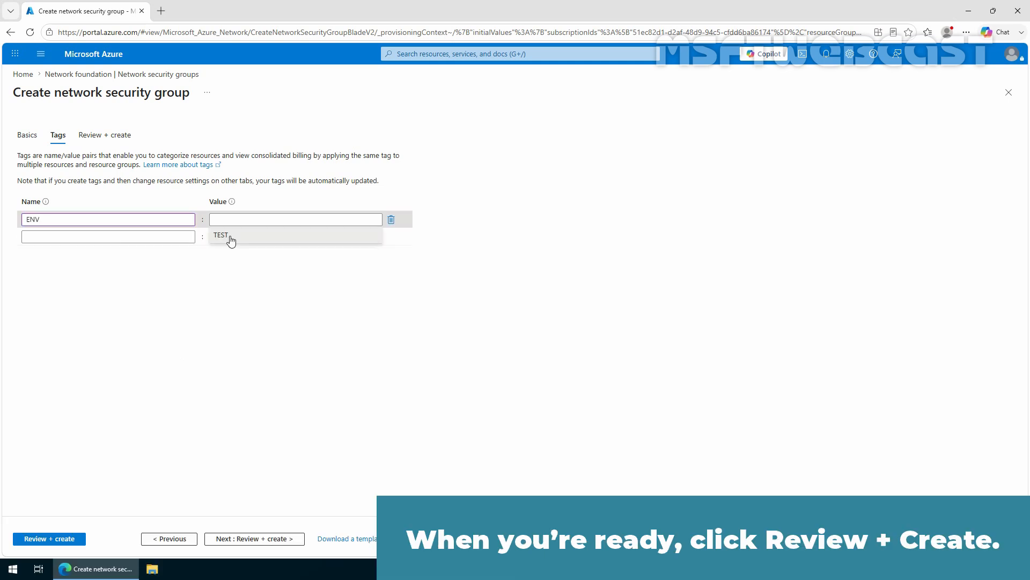
text(TEST)
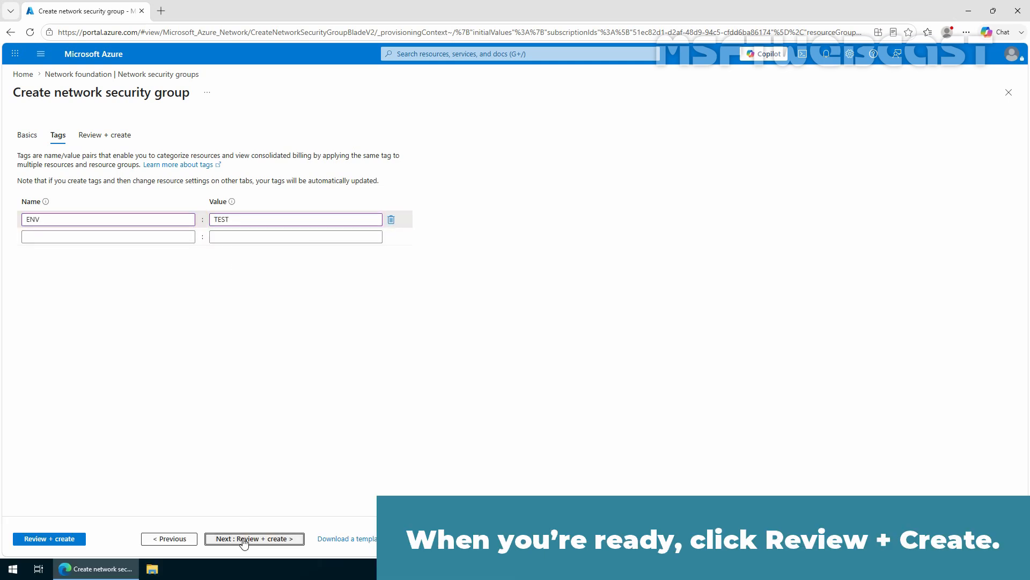
click(244, 539)
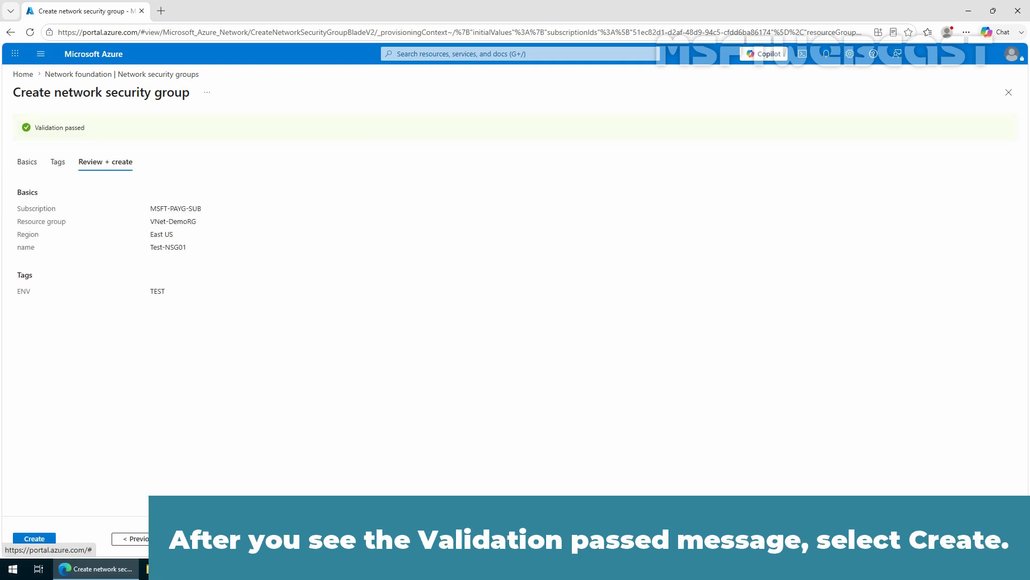
click(34, 540)
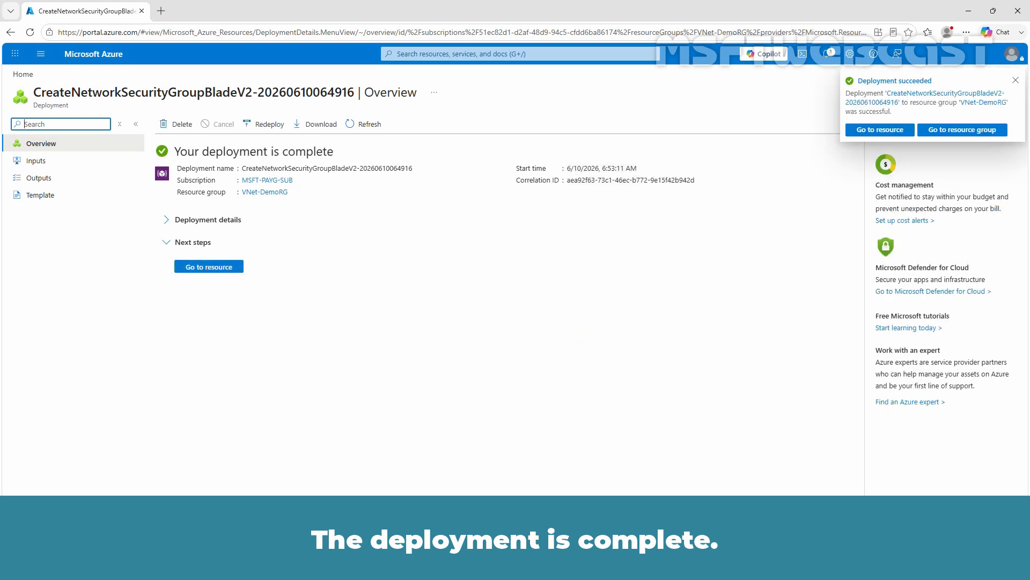
Open the deployed Test-NSG01 resource and start a new inbound security rule with RDP as the service.
click(210, 267)
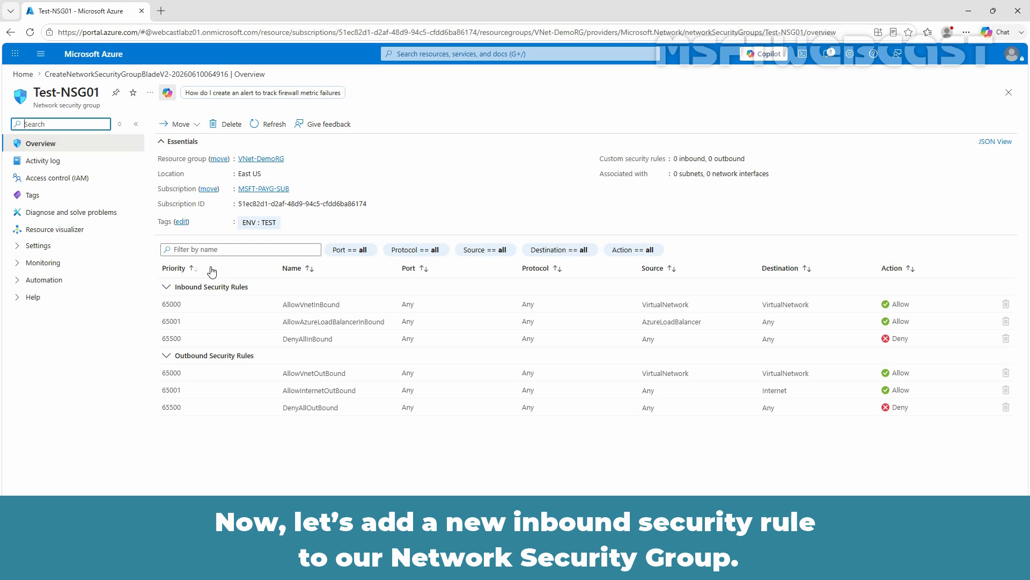
click(37, 245)
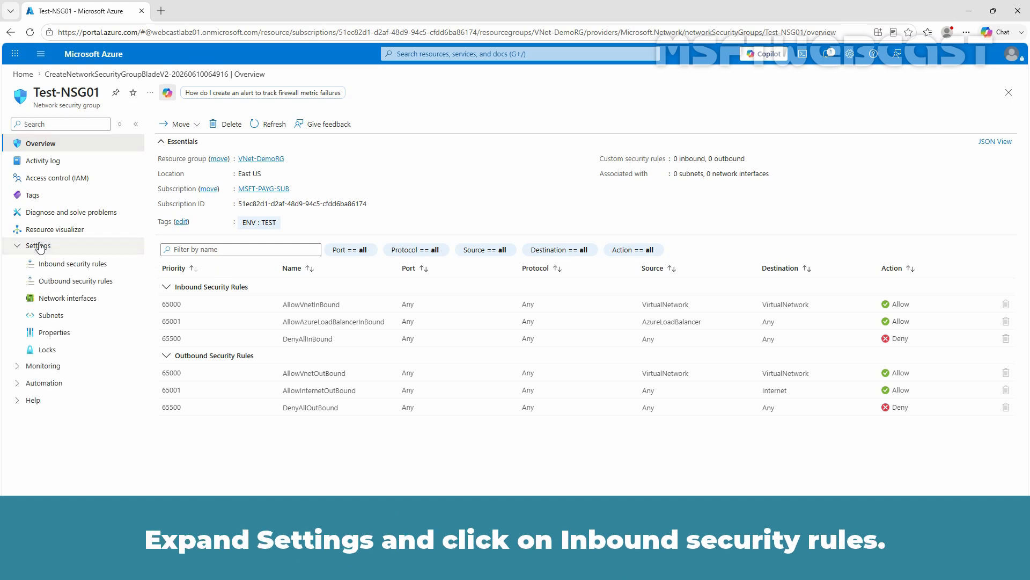
click(58, 265)
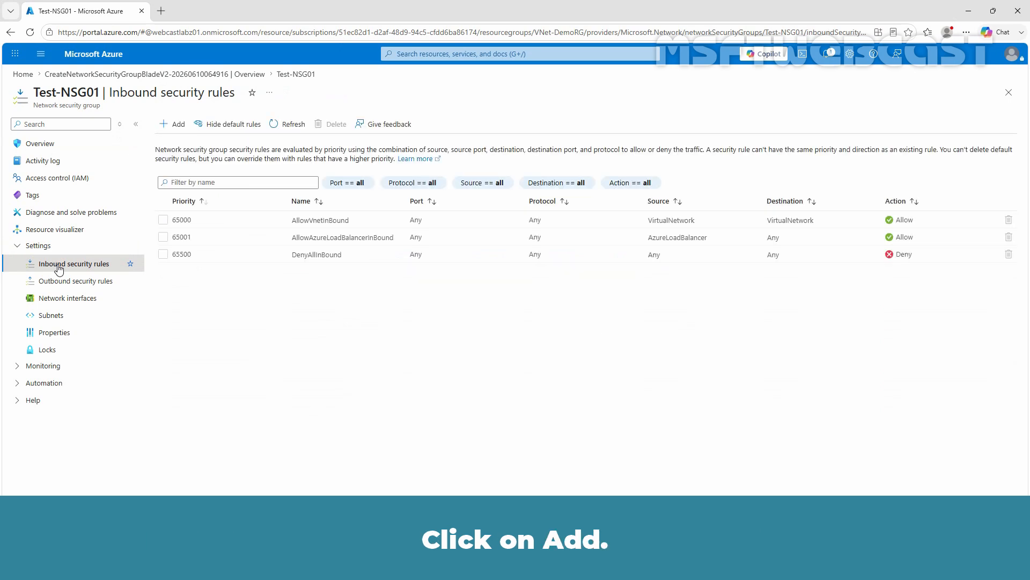
click(179, 125)
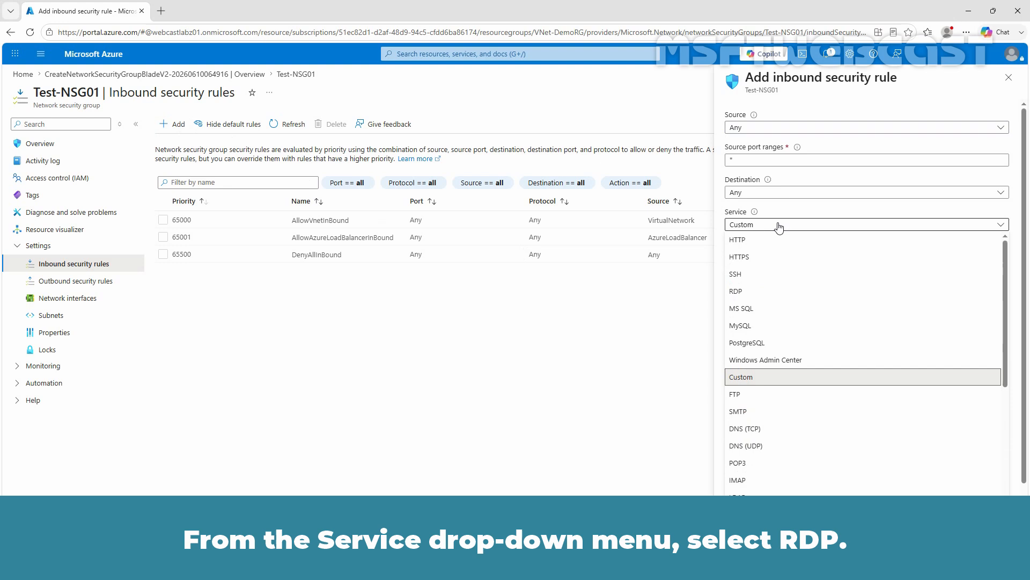
click(738, 292)
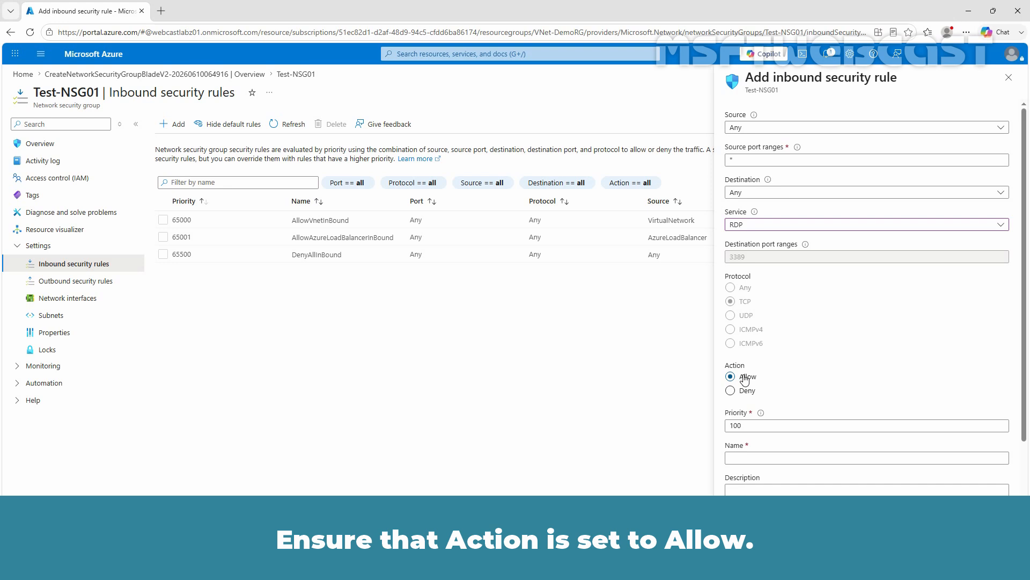
Set the inbound rule's priority to 1000 and name it AllowRDPFromInternet.
click(750, 426)
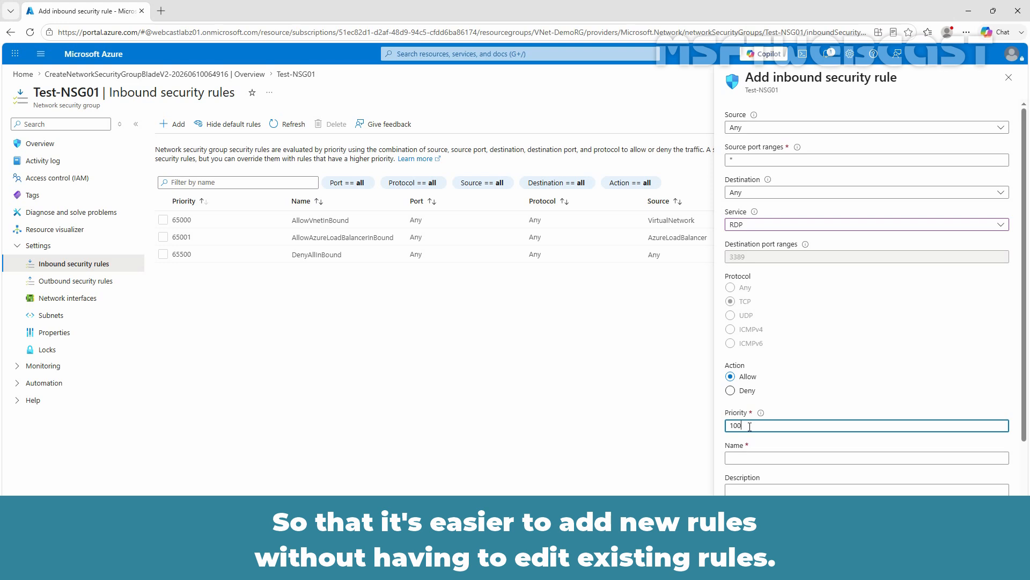
text(0)
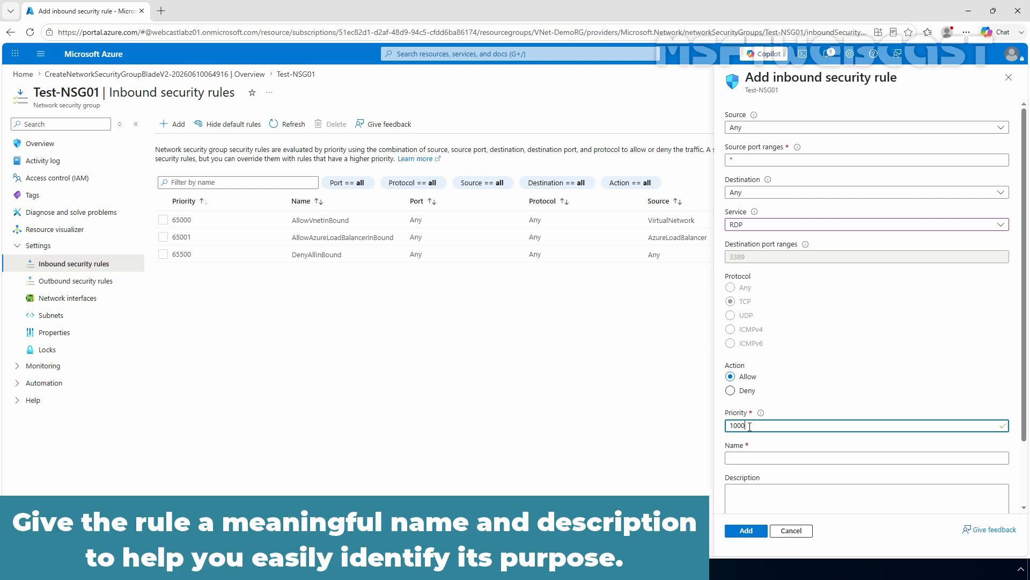
click(750, 458)
text(AllowRDPFromI)
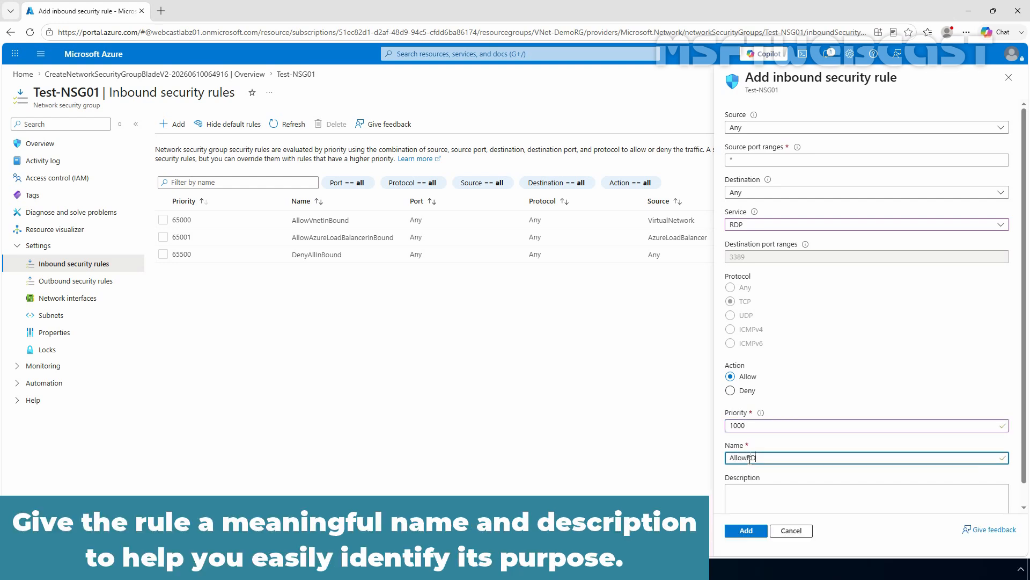
text(nternet)
Describe the rule as "This inbound rule allows RDP access from the outside network to VM." and add it to the security group.
click(748, 499)
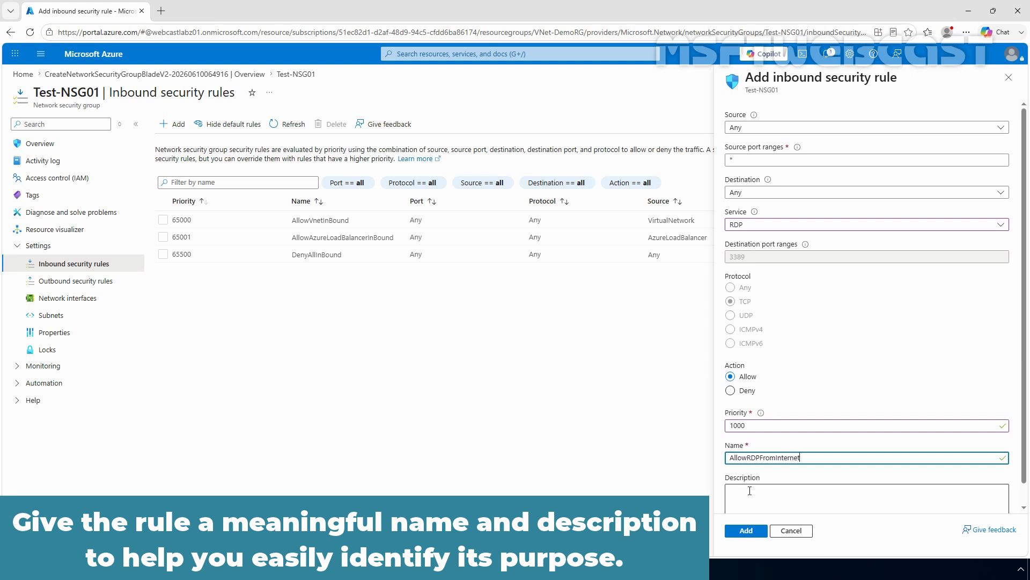
text(This inbound rule allows RDP access from the outside network to VM.)
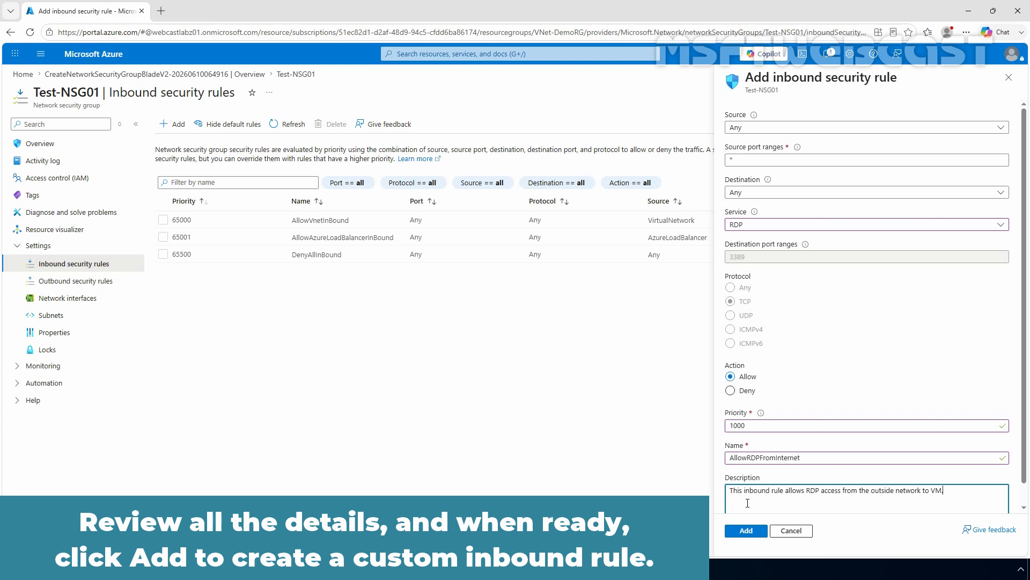
click(746, 531)
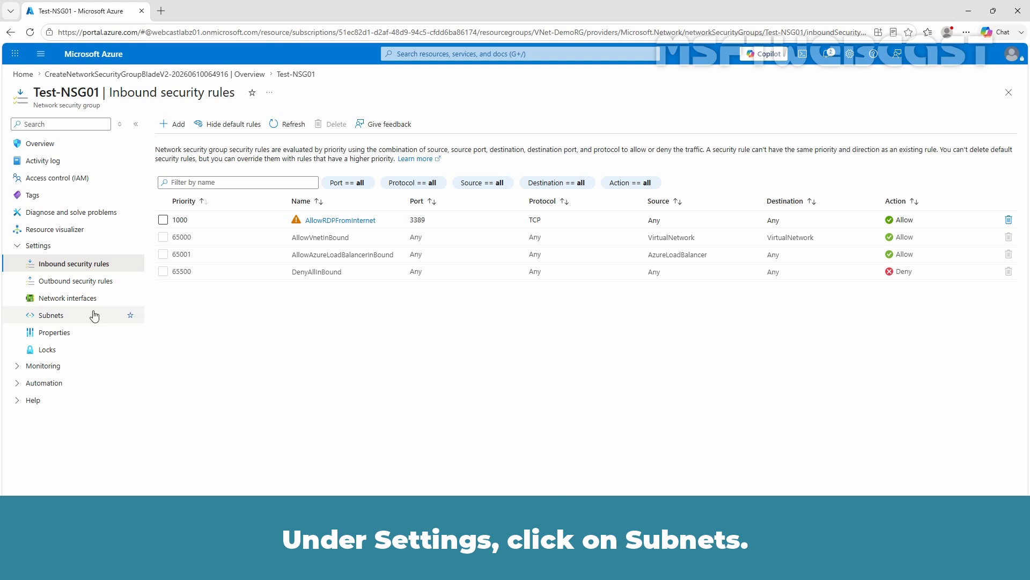
Associate Test-NSG01 with the default subnet of the TEST-VM01-vnet (VNet-DemoRG) virtual network.
click(63, 317)
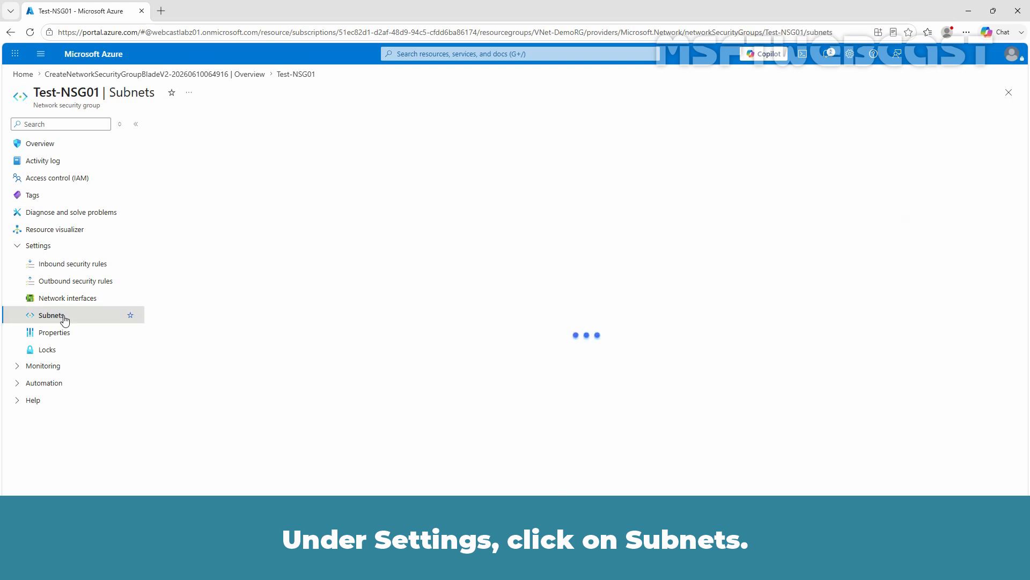
click(191, 128)
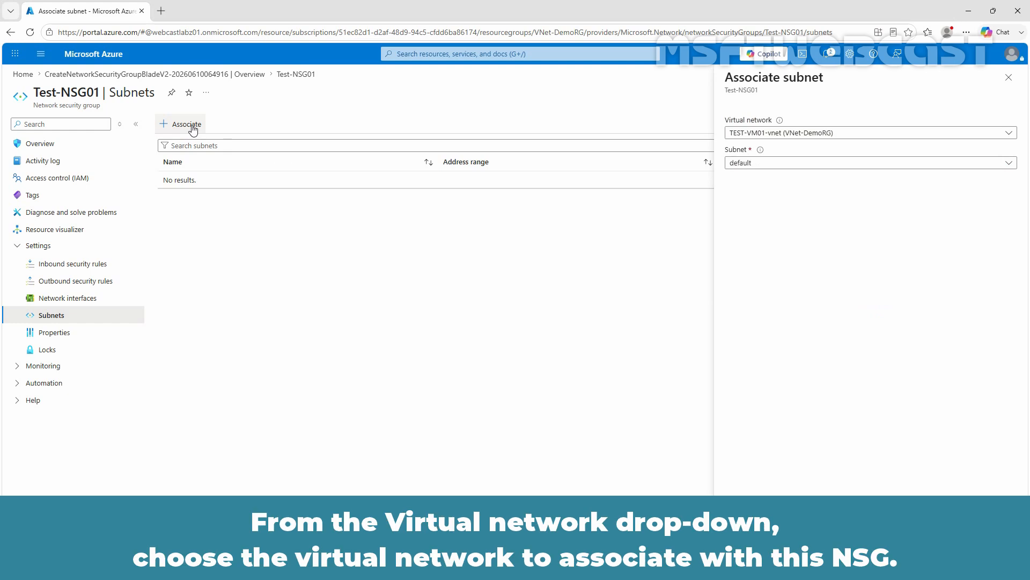
click(774, 137)
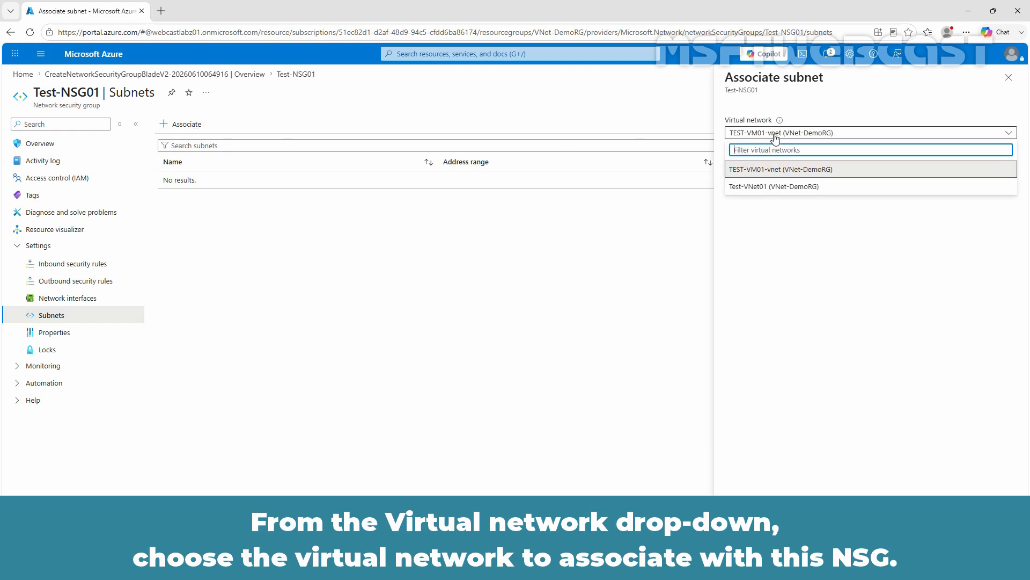
click(763, 169)
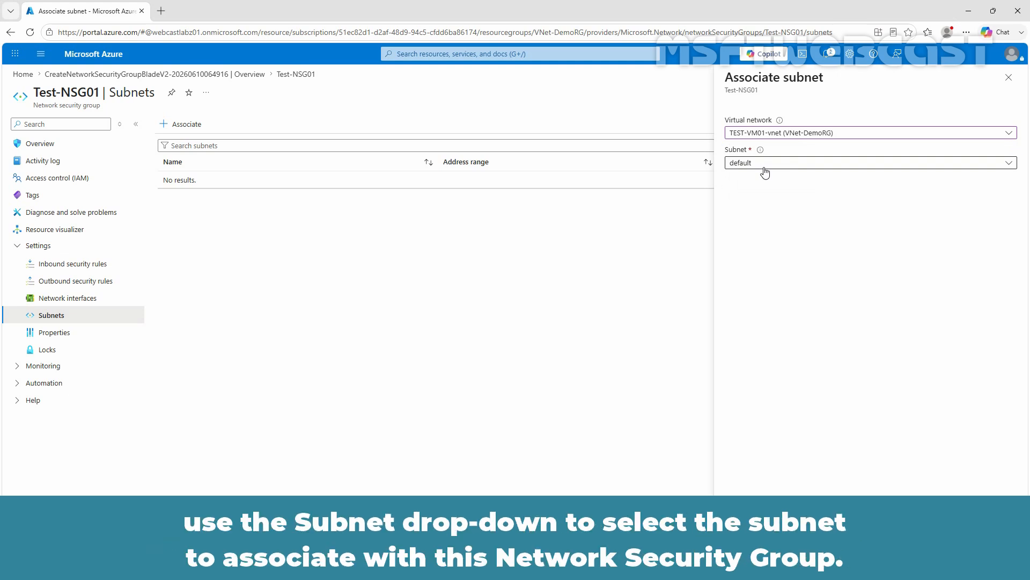
click(765, 164)
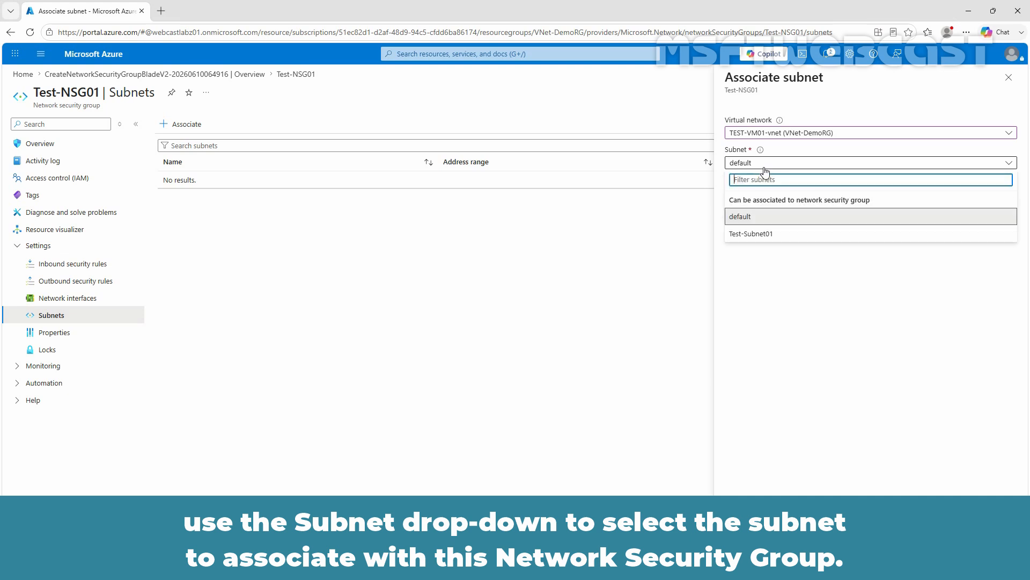
click(750, 219)
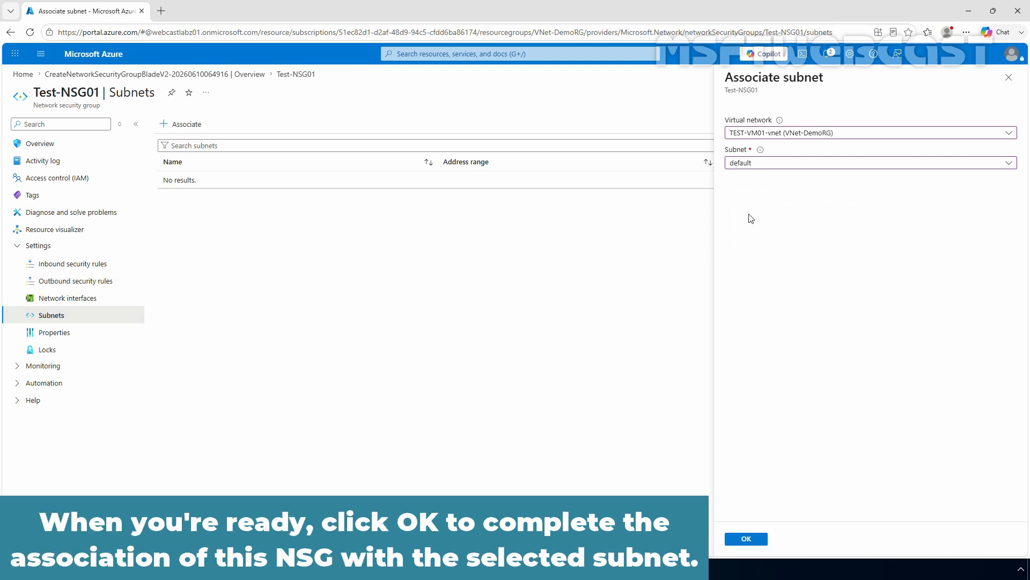
click(748, 540)
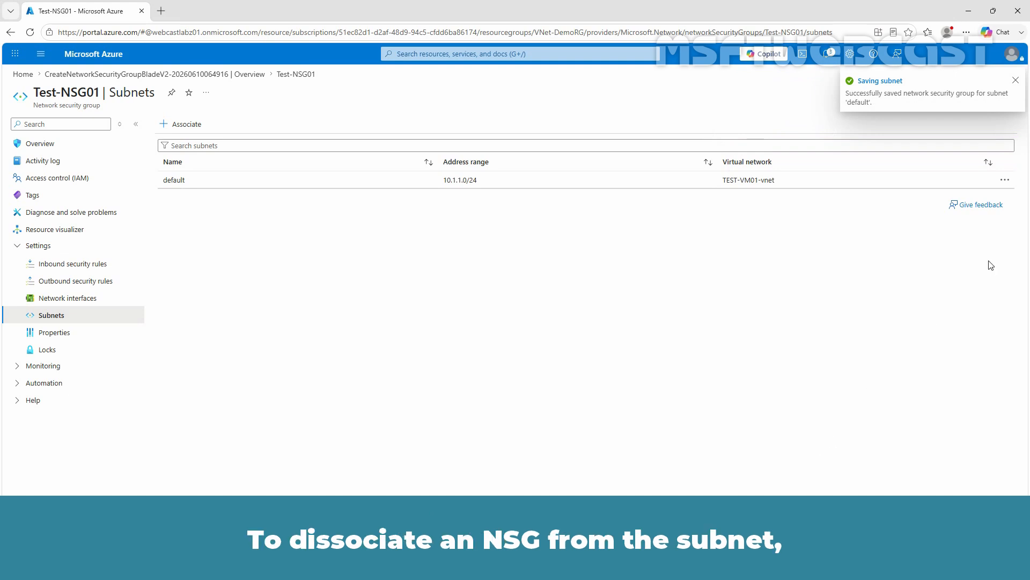
click(1008, 185)
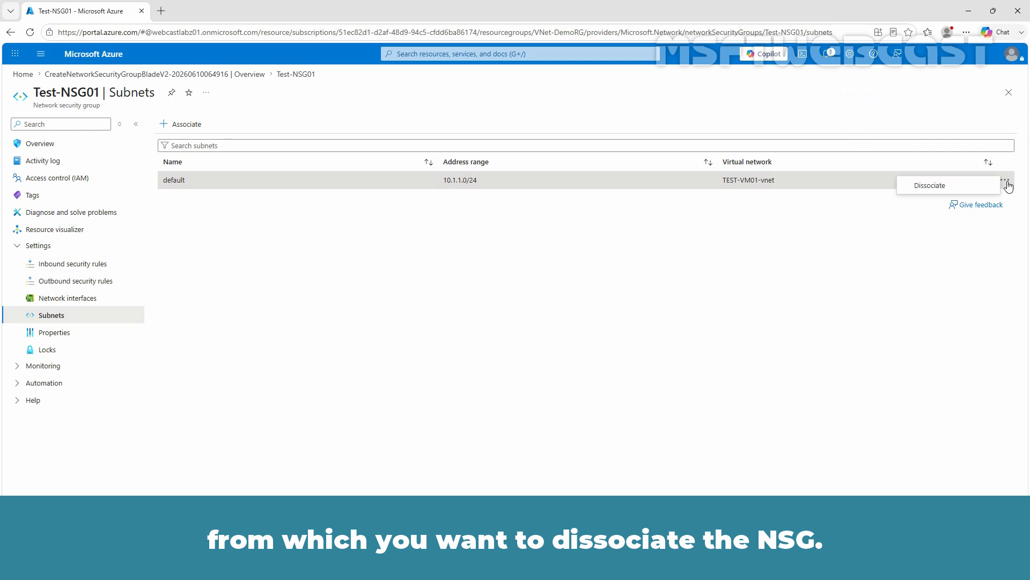
click(945, 188)
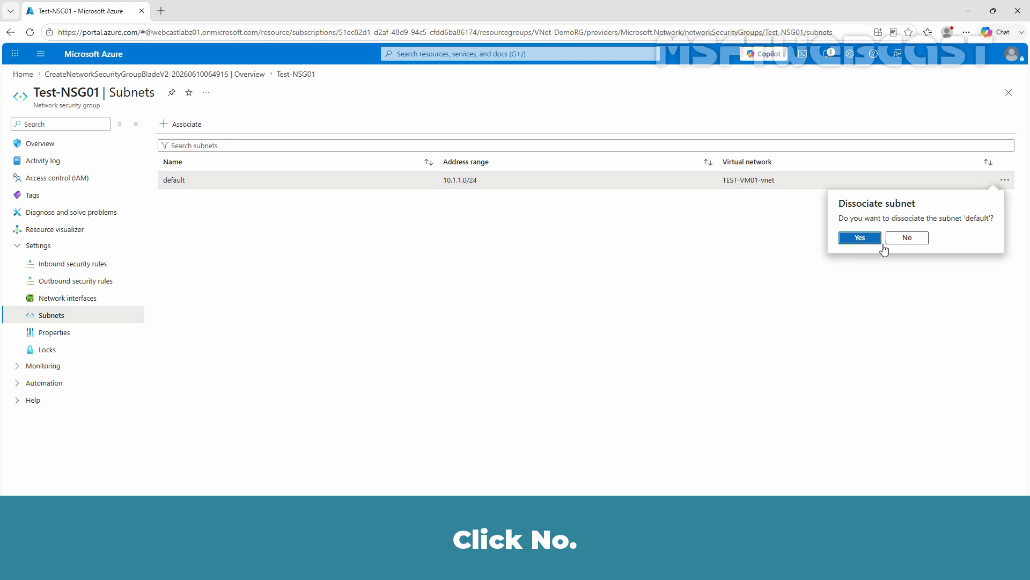
click(908, 239)
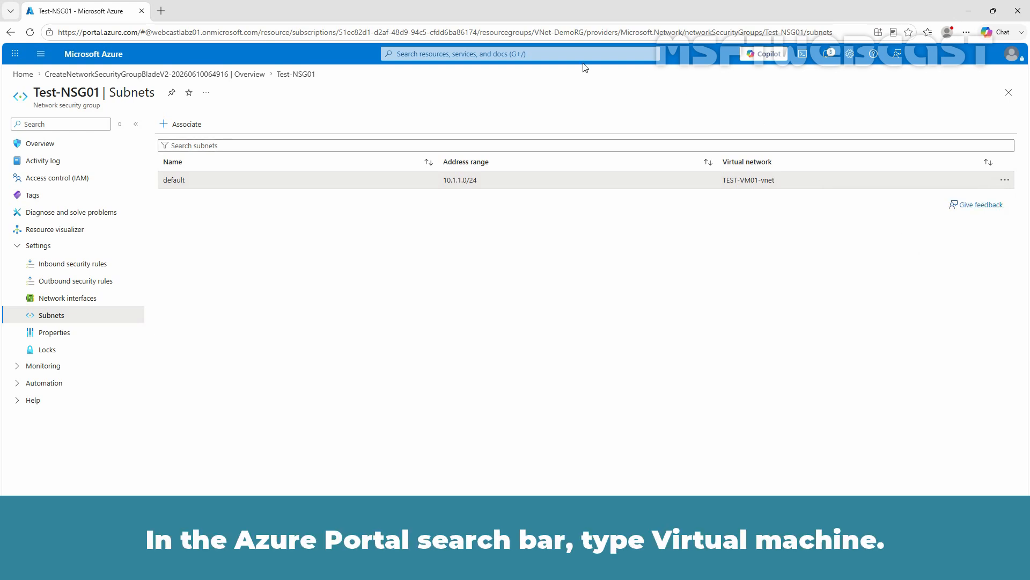
Search the portal for "virtual machines" and open the Virtual machines service.
click(569, 55)
text(virtual m)
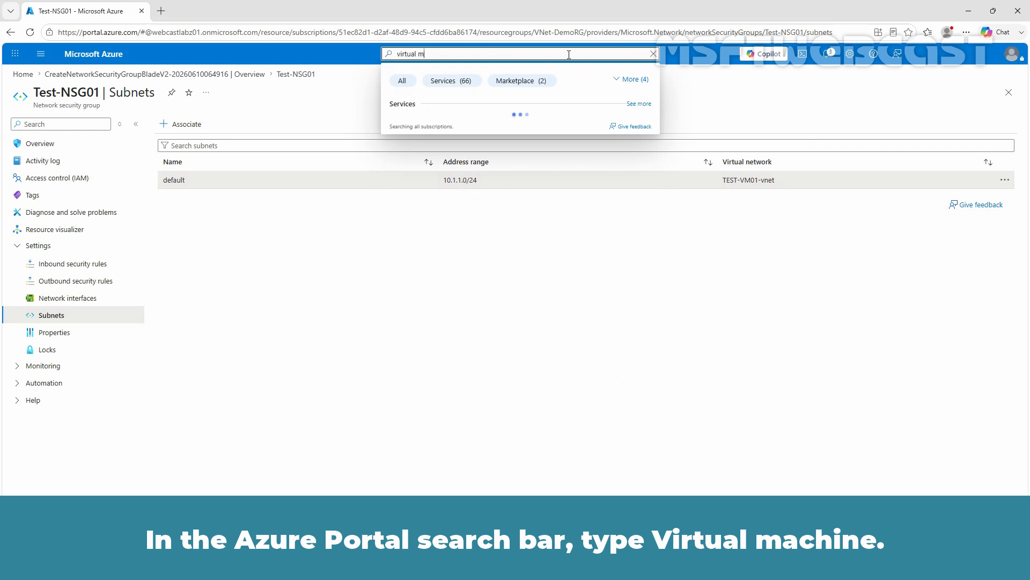
text(achines)
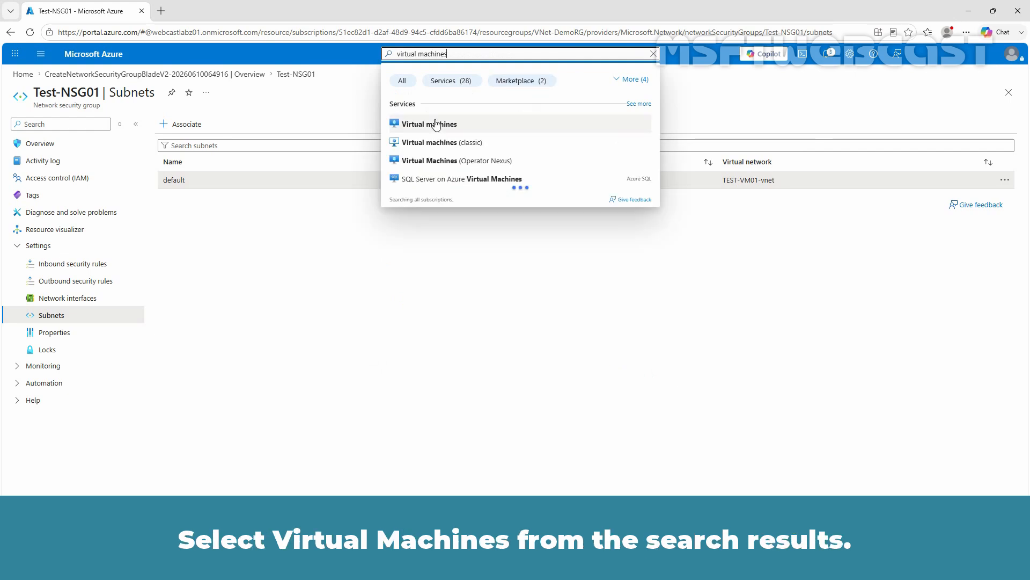
click(425, 127)
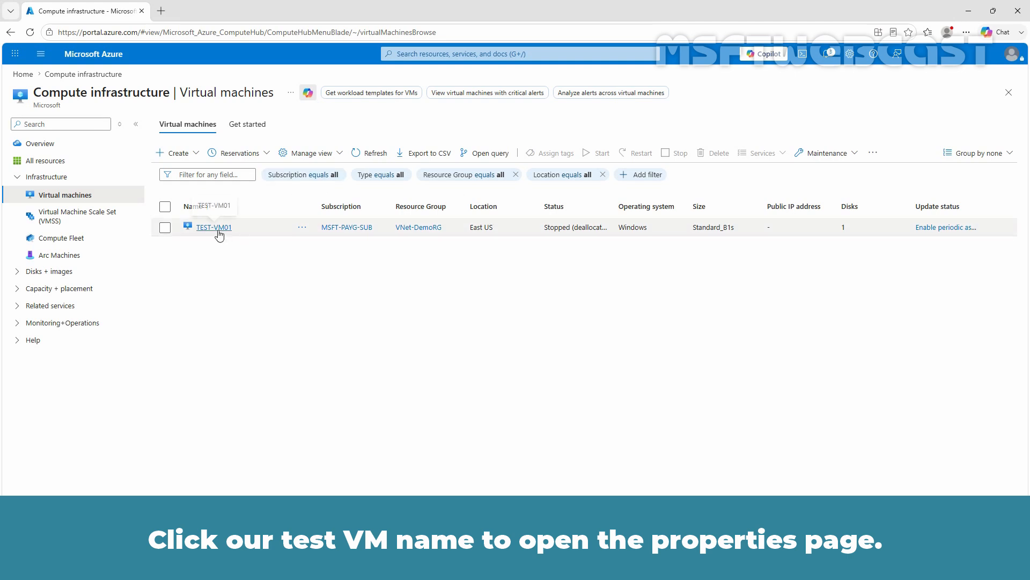
Open the TEST-VM01 virtual machine and go to its network settings.
click(217, 229)
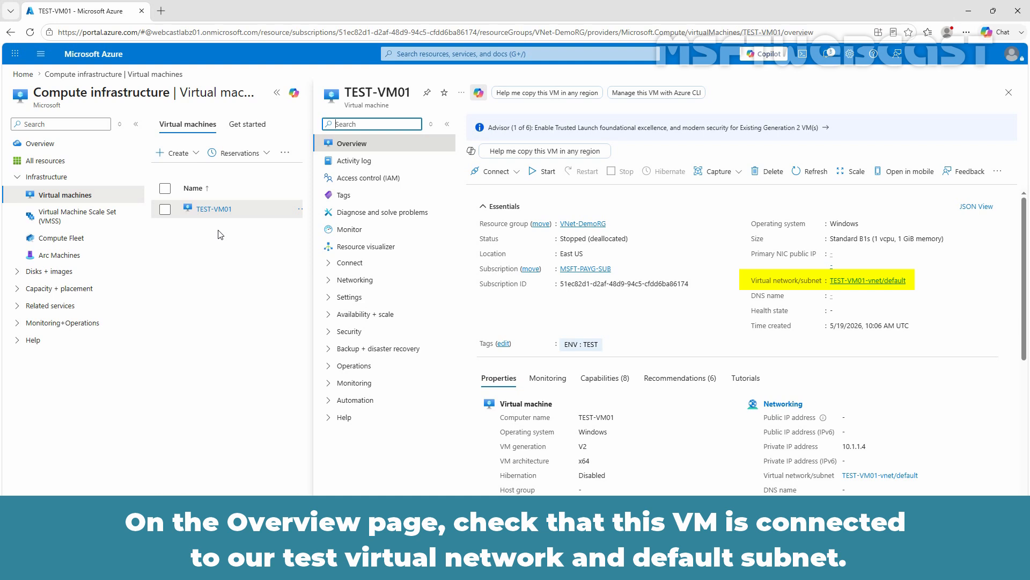
click(343, 280)
click(359, 300)
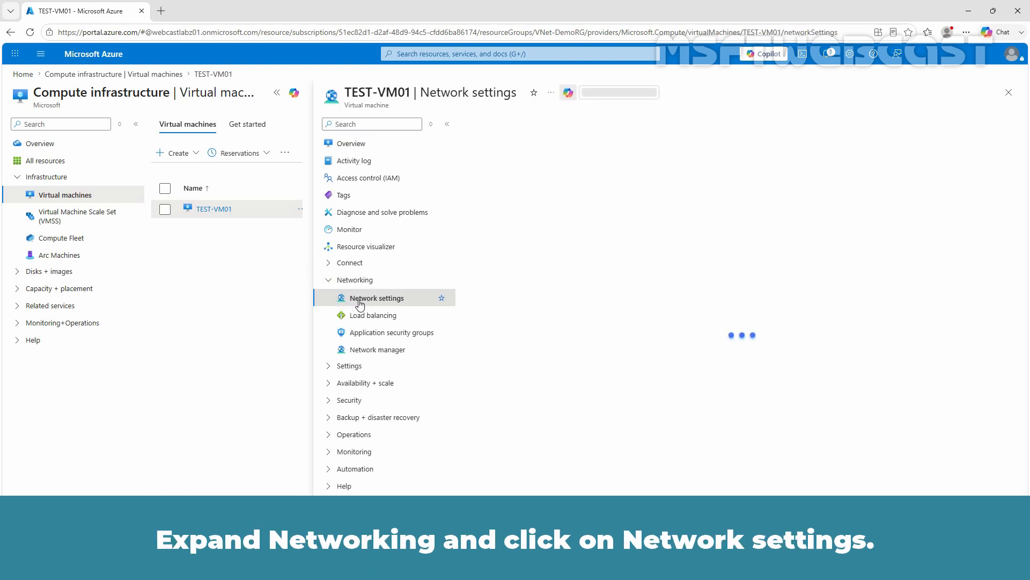